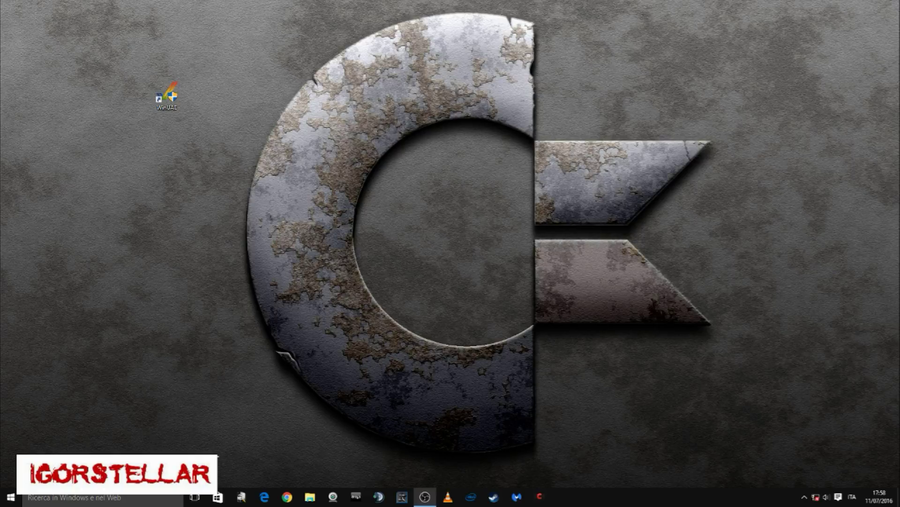
Check the WinUAE shortcut's target for the -disableharddrivesafetycheck option in its properties and close the dialog.
click(166, 99)
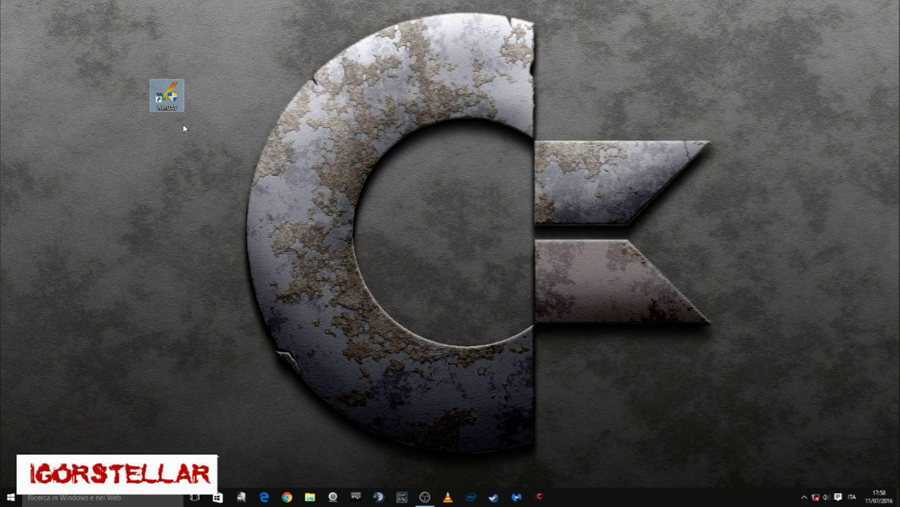
right_click(171, 101)
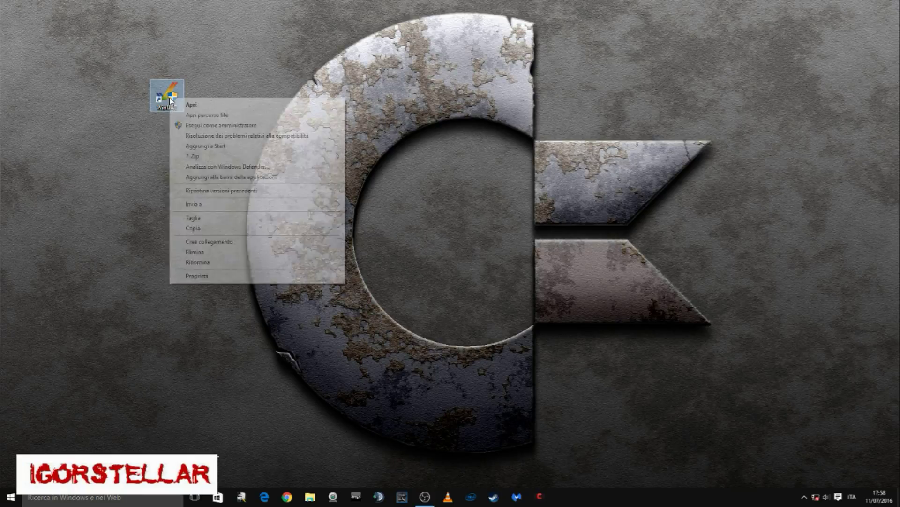
click(229, 277)
click(284, 190)
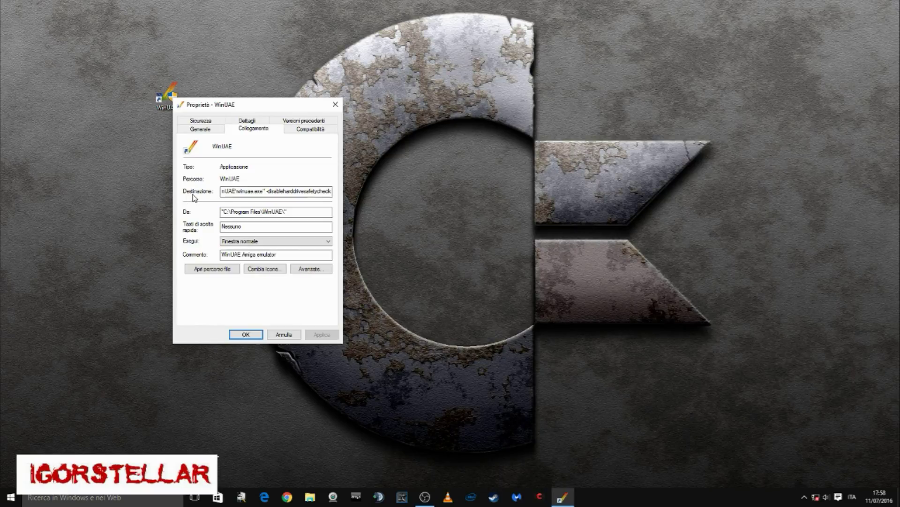
click(263, 191)
click(318, 209)
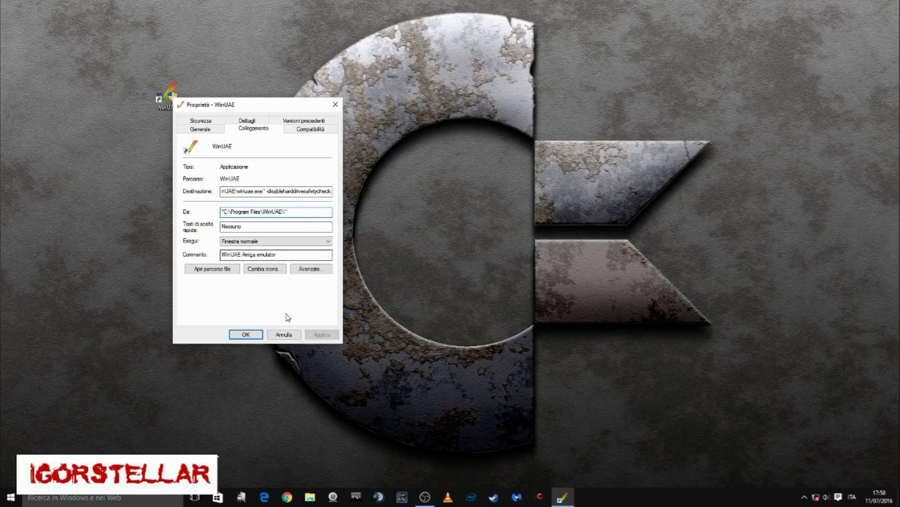
click(247, 334)
Launch WinUAE from its desktop shortcut and dismiss the startup message about system ROMs.
click(173, 96)
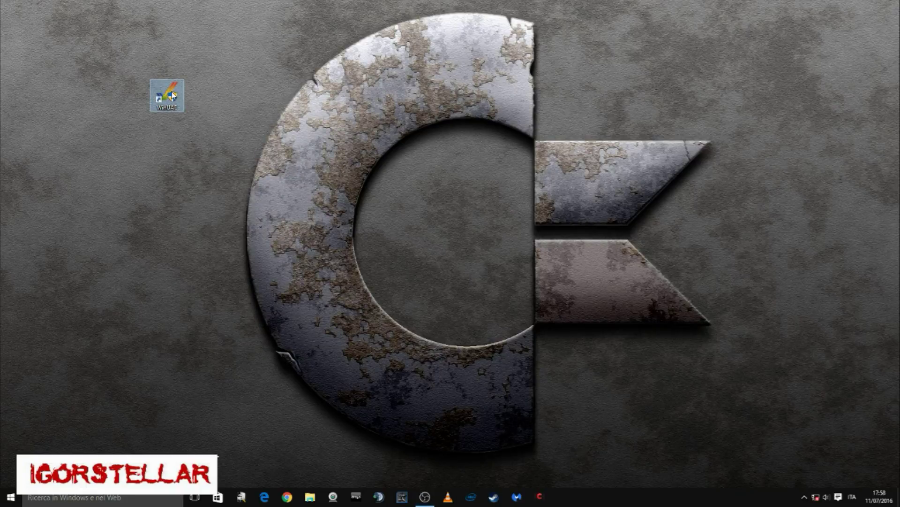
double_click(173, 96)
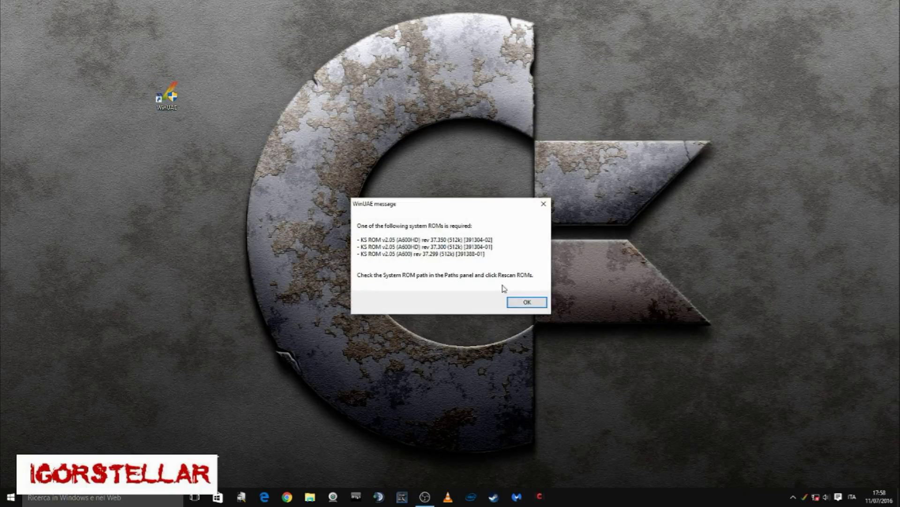
click(528, 301)
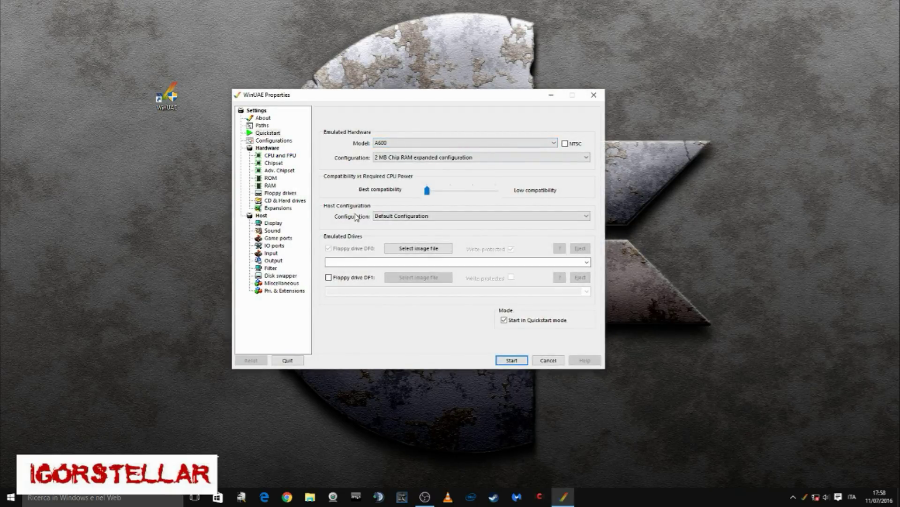
Load Kickstart v3.1 r40.63 (1993)(Commodore)(A500-A600-A2000)[!].rom from the KICK folder as the main ROM file.
click(275, 163)
click(283, 172)
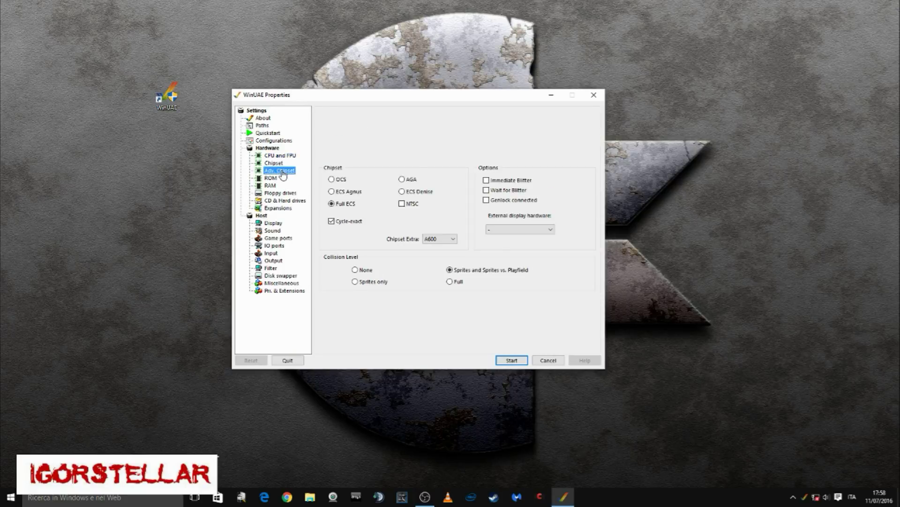
click(271, 178)
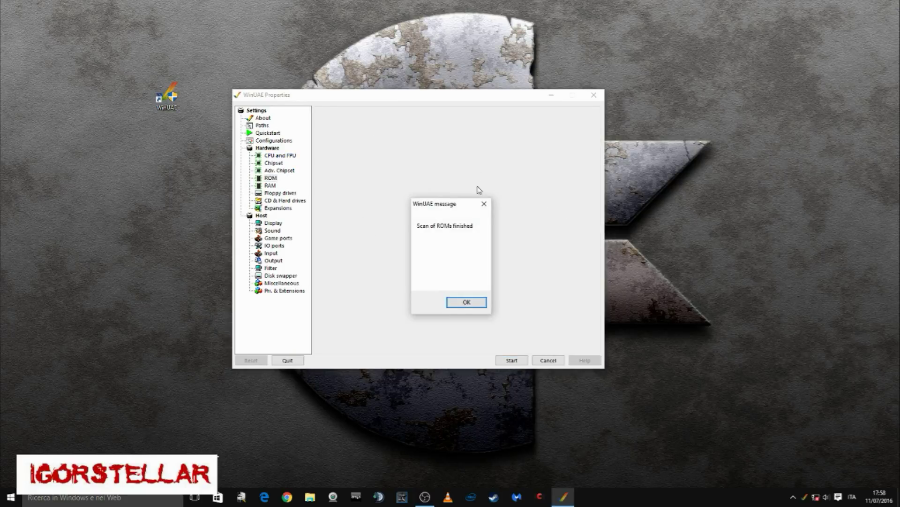
click(473, 301)
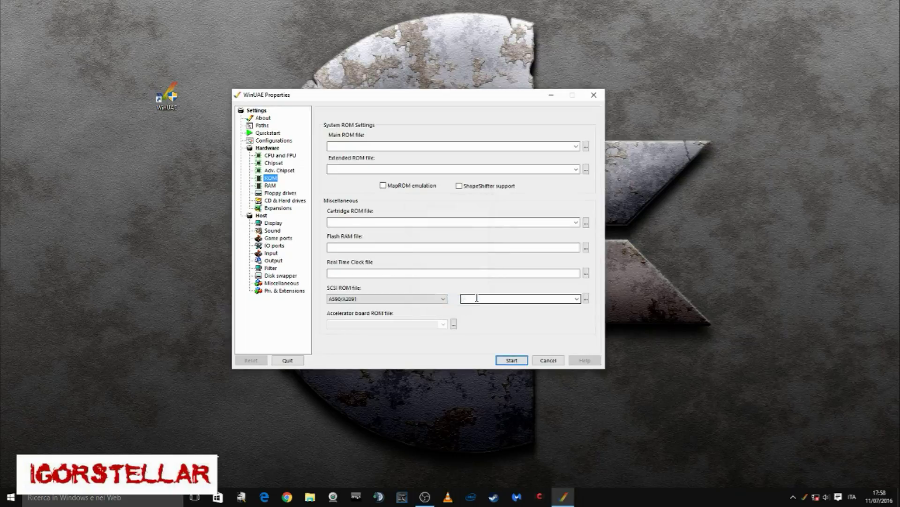
click(586, 147)
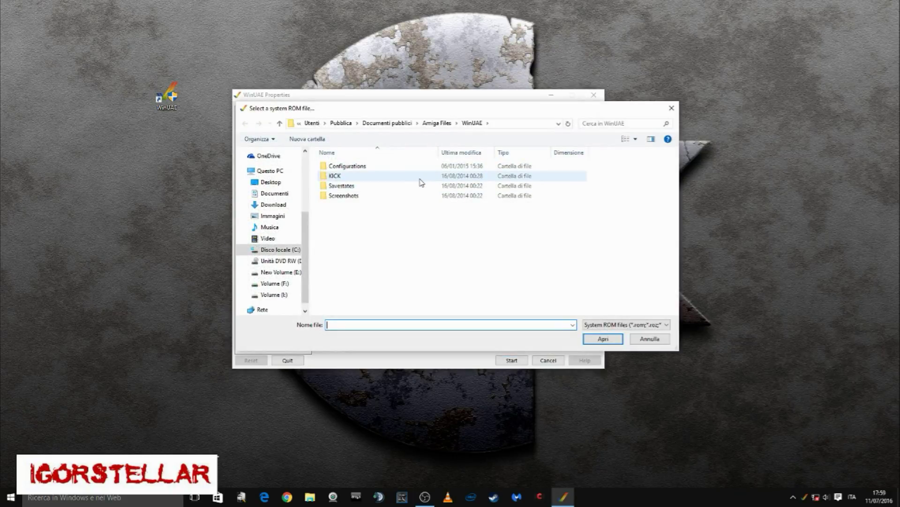
double_click(420, 178)
scroll(432, 221, down, 10)
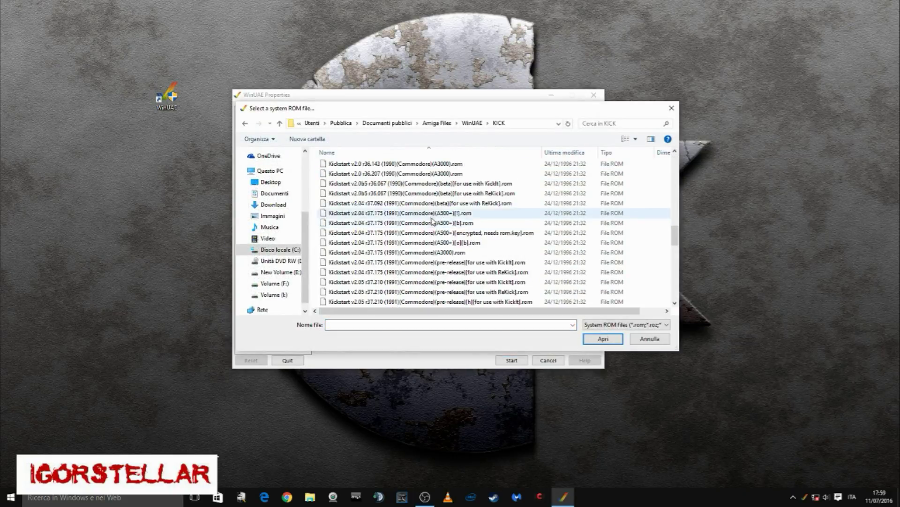
scroll(432, 220, up, 8)
scroll(433, 235, down, 4)
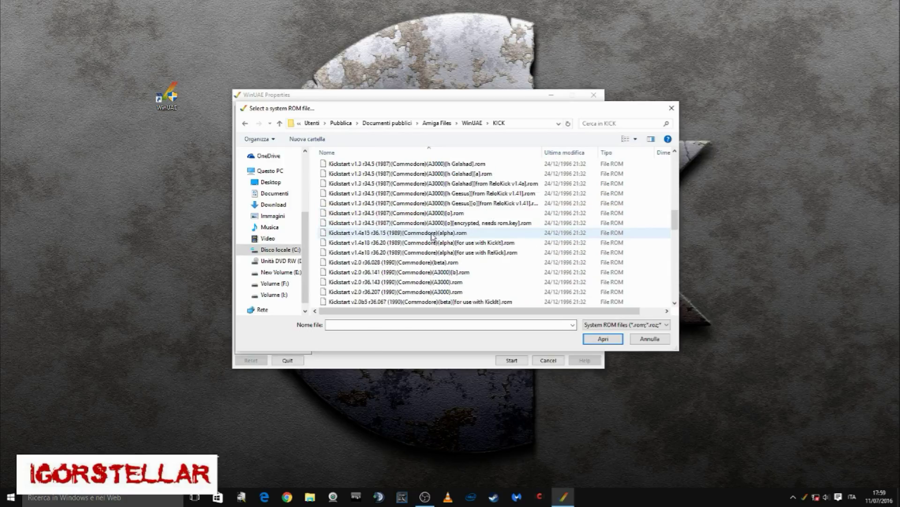
scroll(432, 235, down, 6)
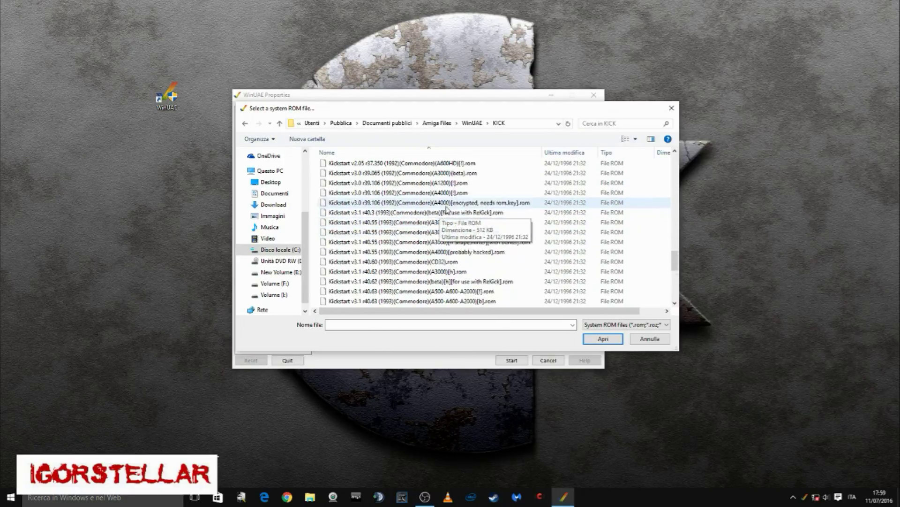
click(472, 292)
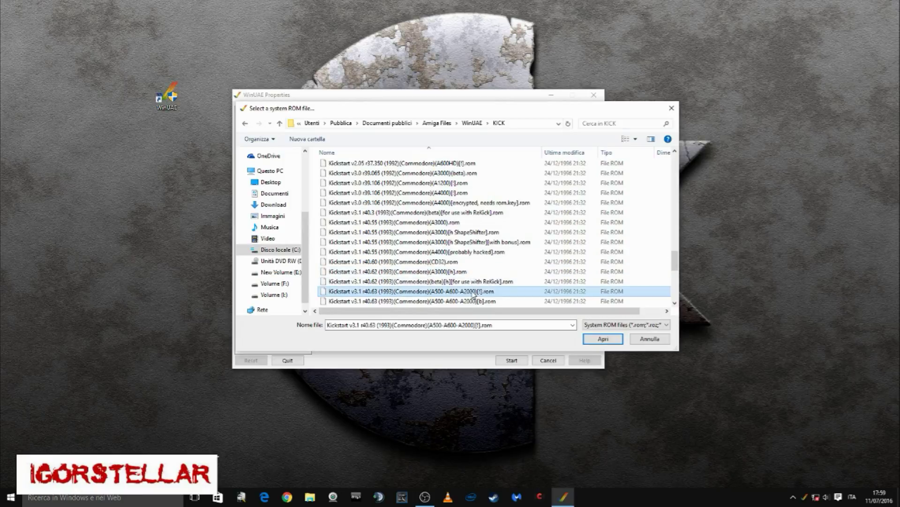
double_click(376, 292)
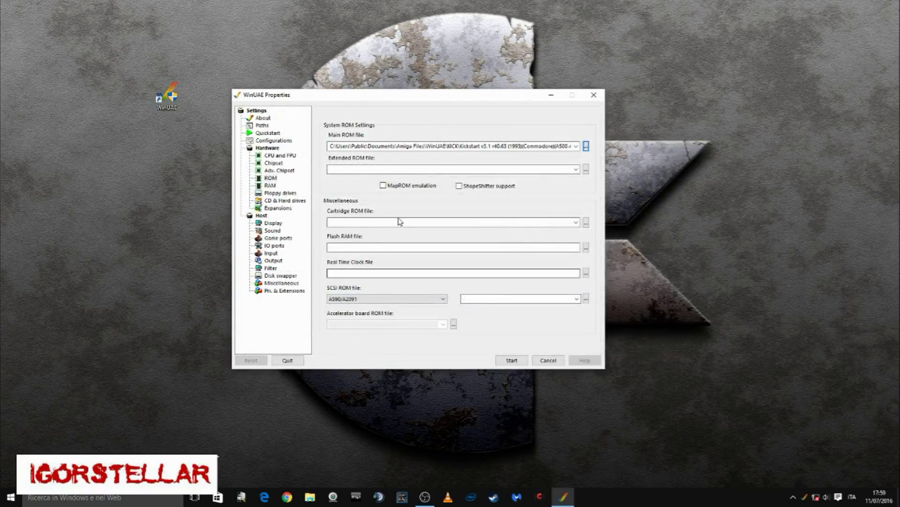
Add the 3.7 GB Generic USB CF Reader as a read/write hard drive on the UAE controller.
click(267, 185)
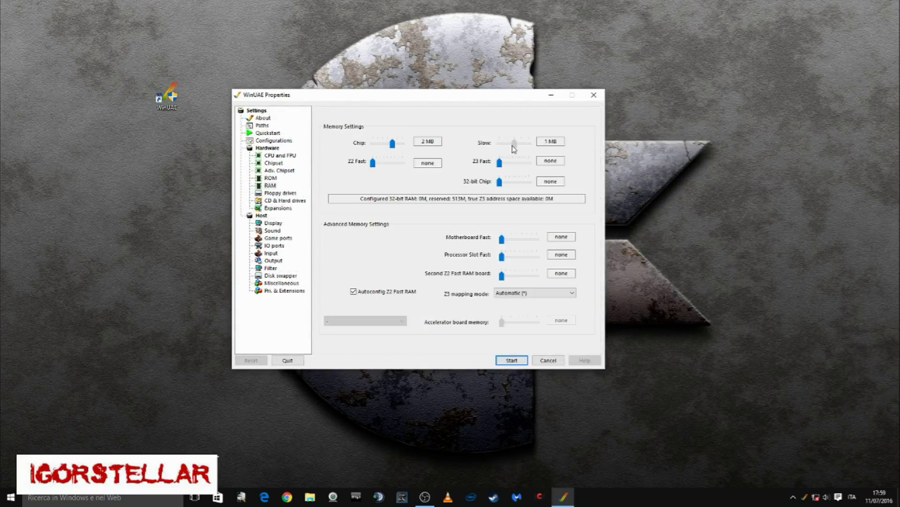
click(280, 193)
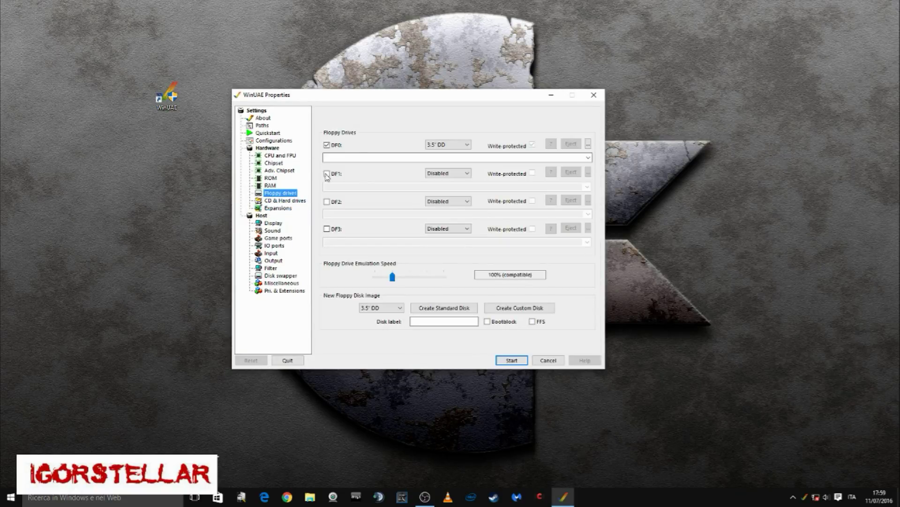
click(269, 202)
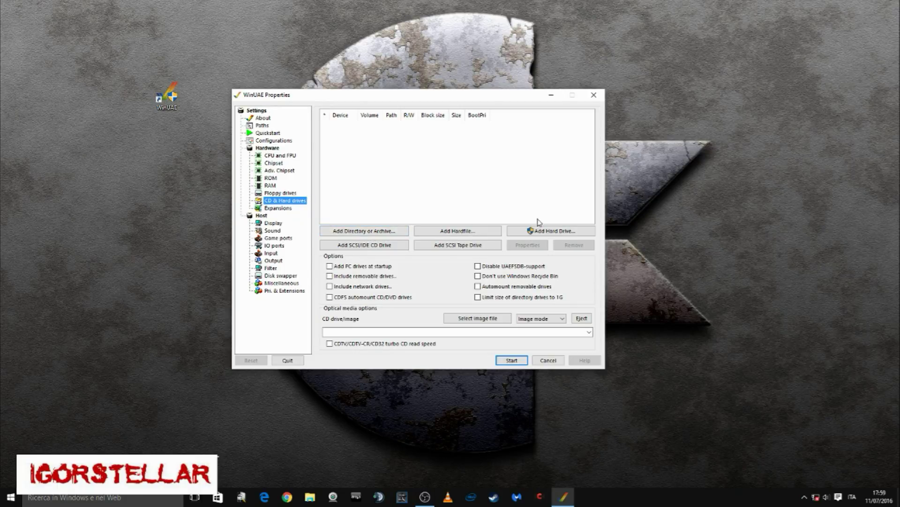
click(540, 233)
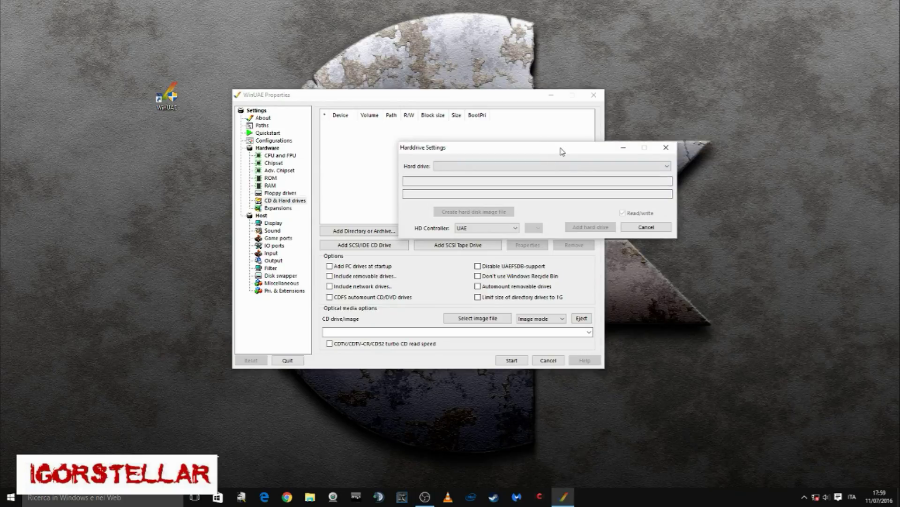
drag(563, 151, 484, 154)
click(588, 169)
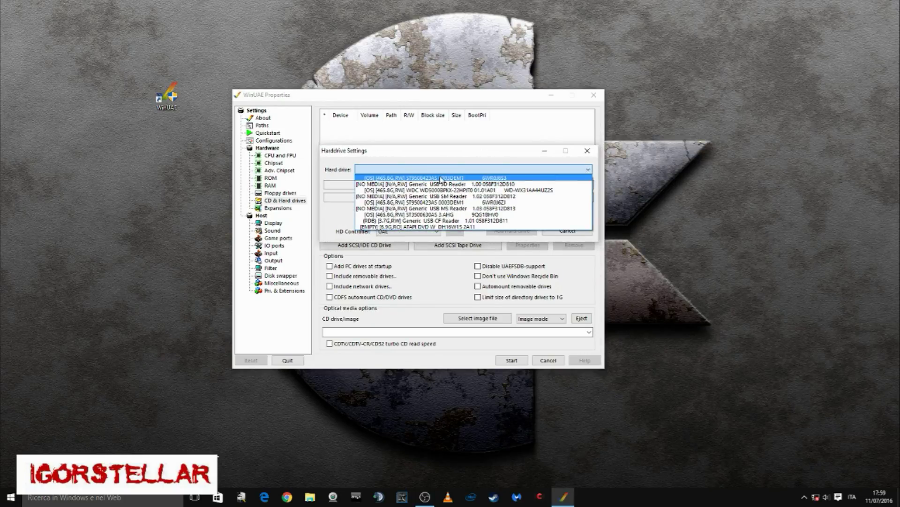
click(438, 220)
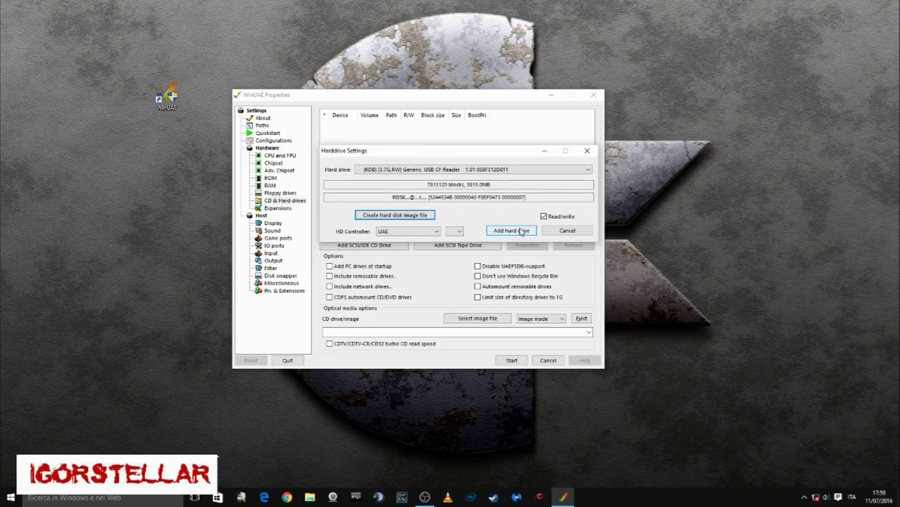
click(435, 231)
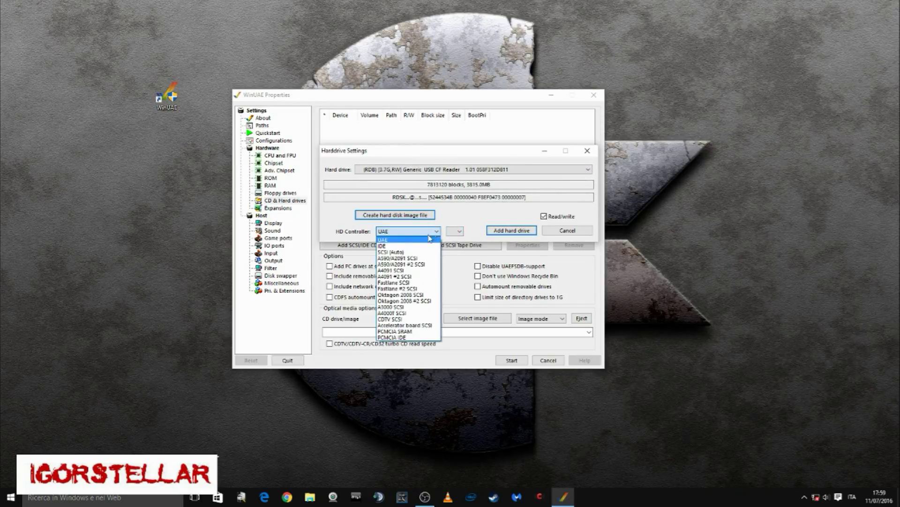
click(428, 240)
click(505, 231)
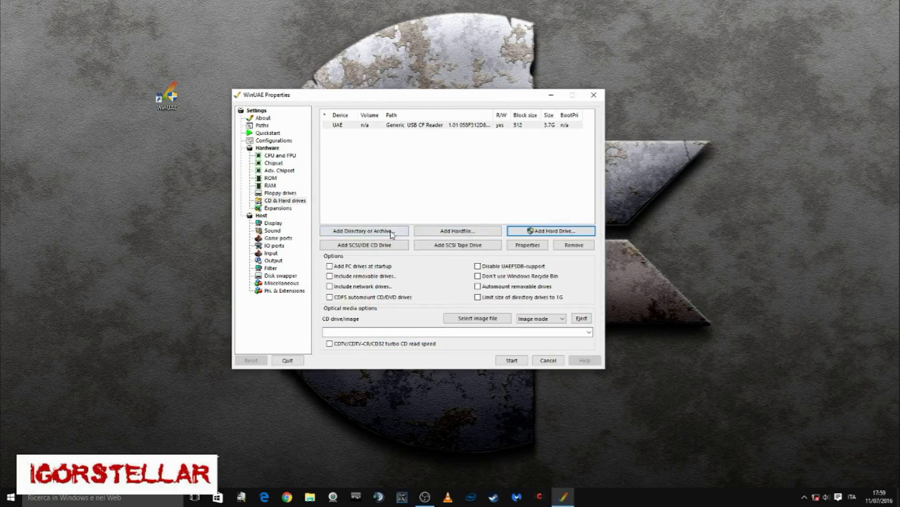
Begin adding a directory volume with PC as both its device name and volume label.
click(390, 230)
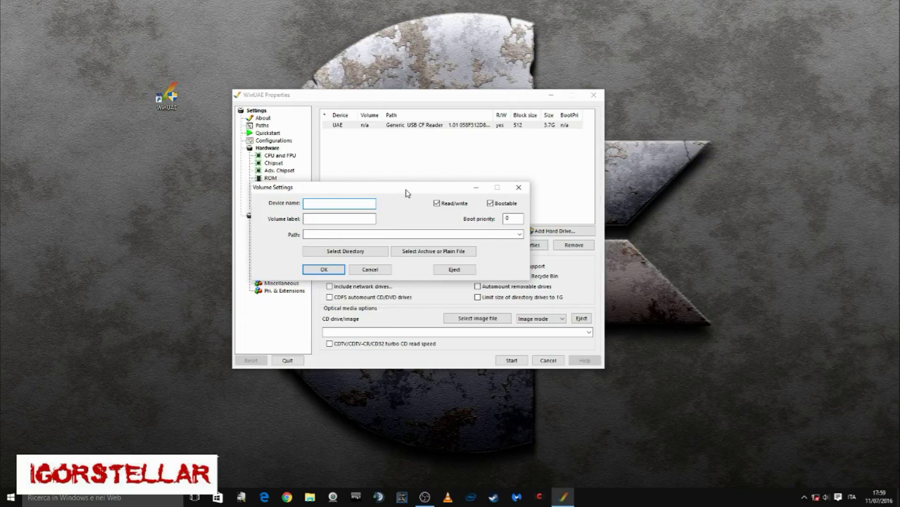
drag(408, 193, 475, 123)
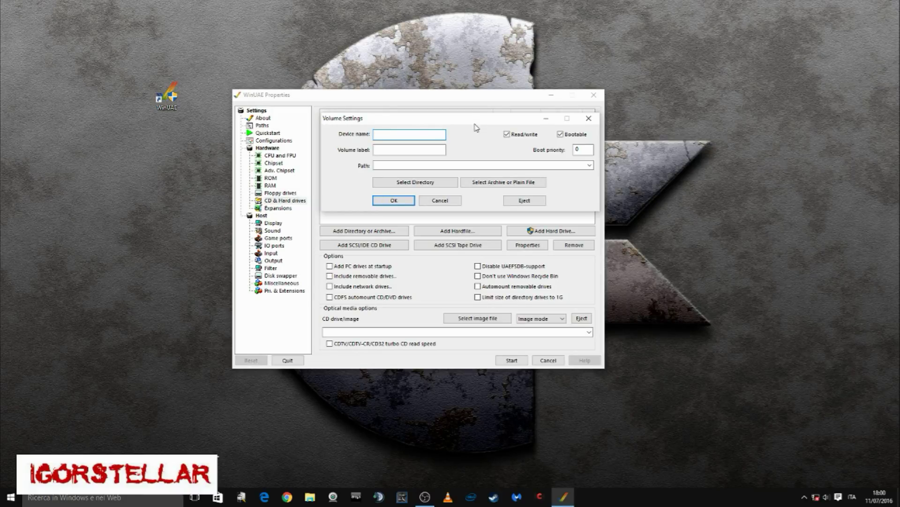
text(PC)
click(435, 149)
text(P)
Set the PC volume's path to the "amiga deposito temp" folder on Volume (I:) and confirm the volume settings.
click(589, 165)
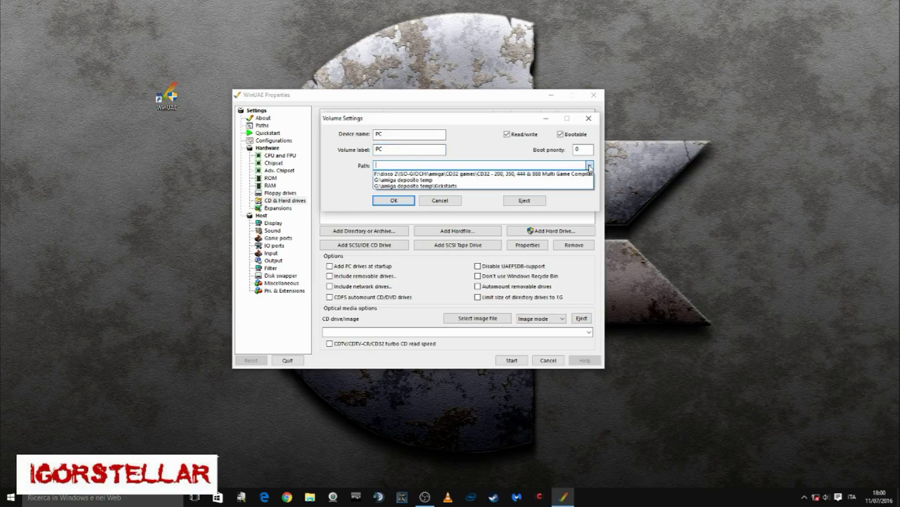
click(551, 165)
click(418, 184)
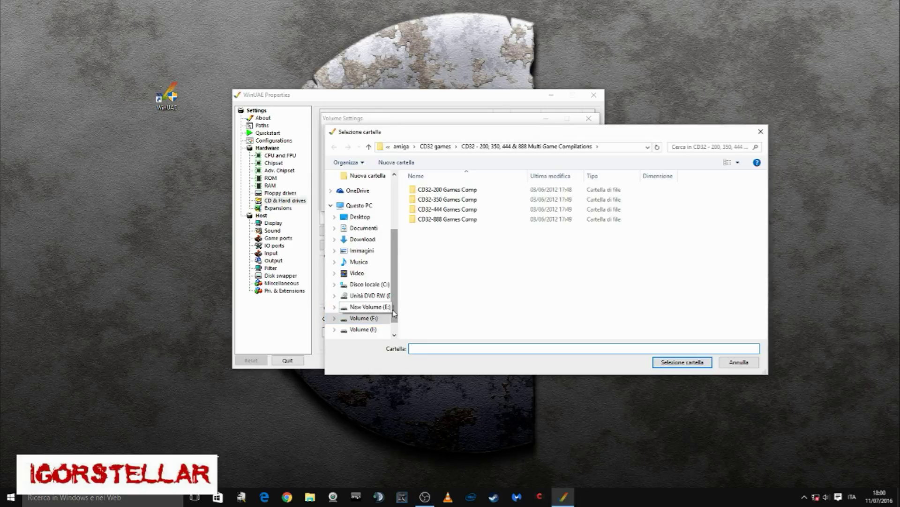
scroll(393, 313, down, 1)
click(364, 303)
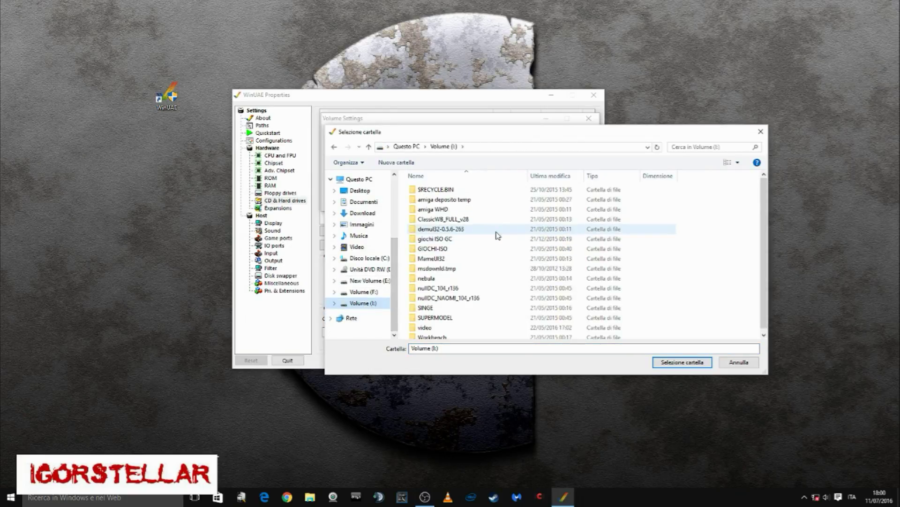
double_click(451, 202)
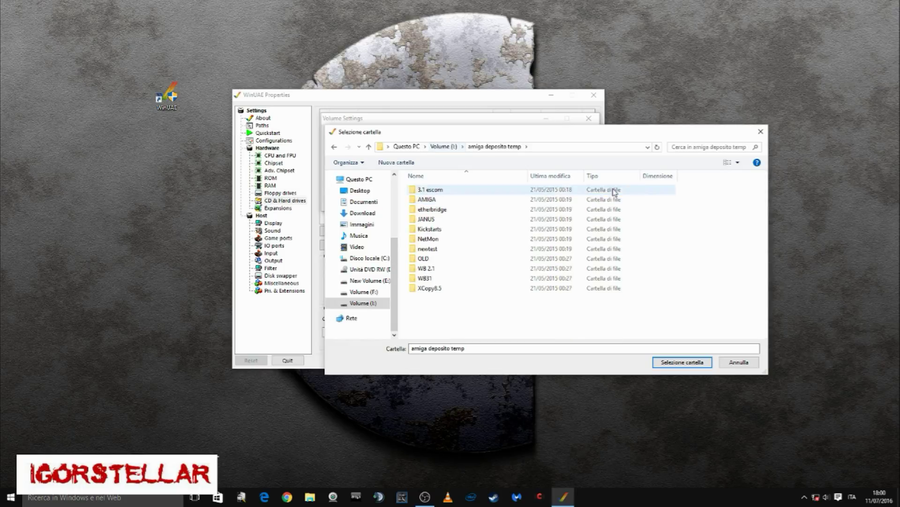
click(682, 362)
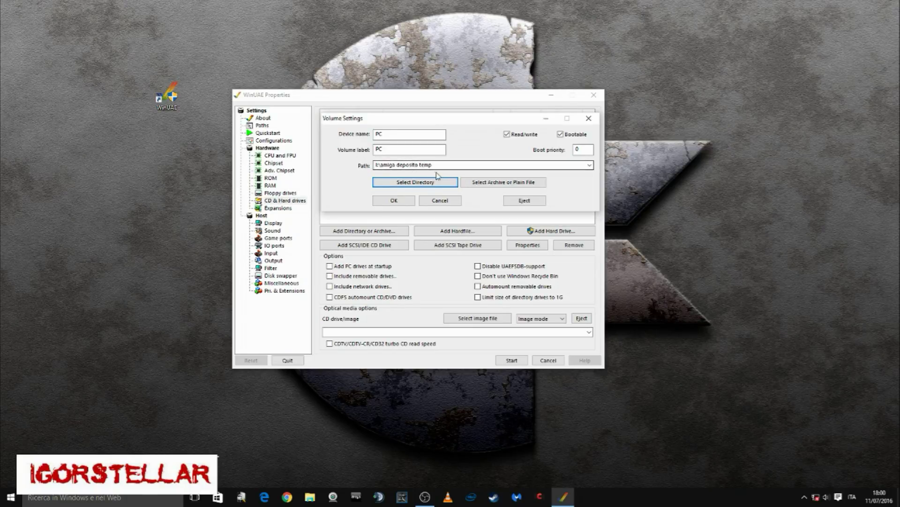
click(394, 200)
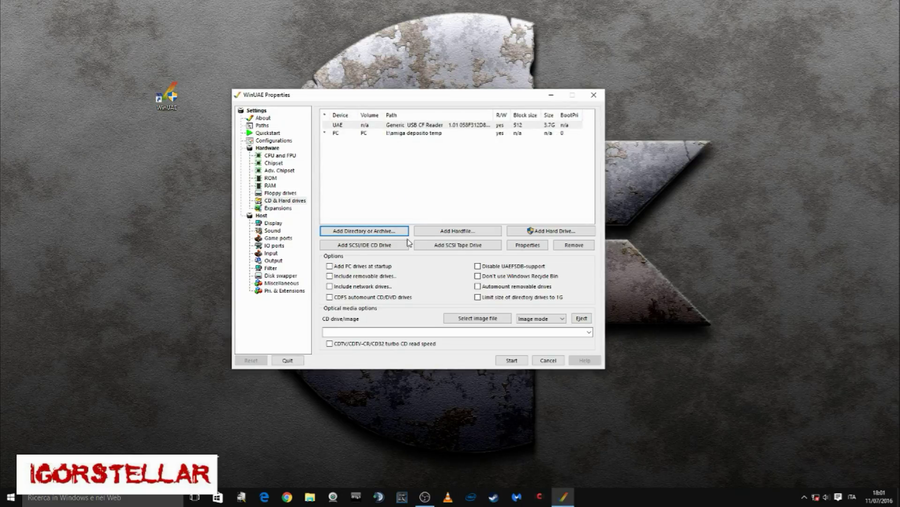
Start the emulation and enlarge the emulator window to fill most of the desktop.
click(510, 360)
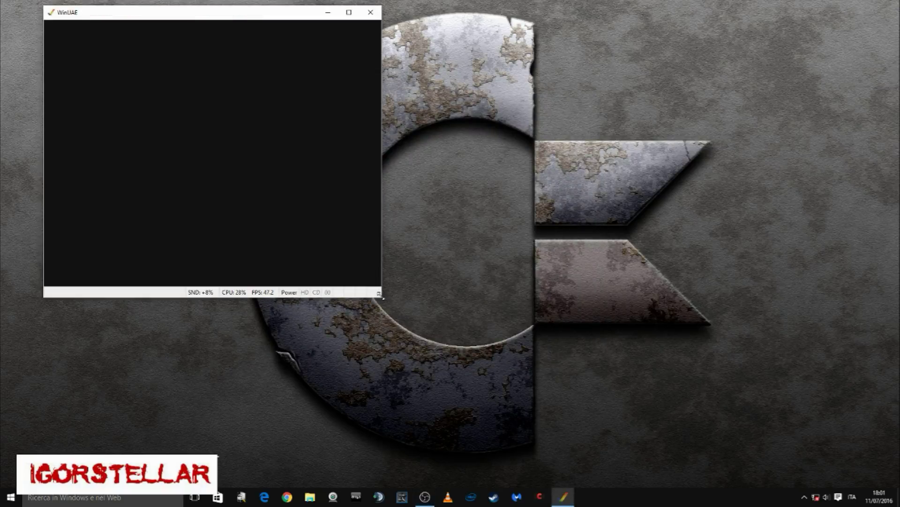
drag(381, 296, 862, 482)
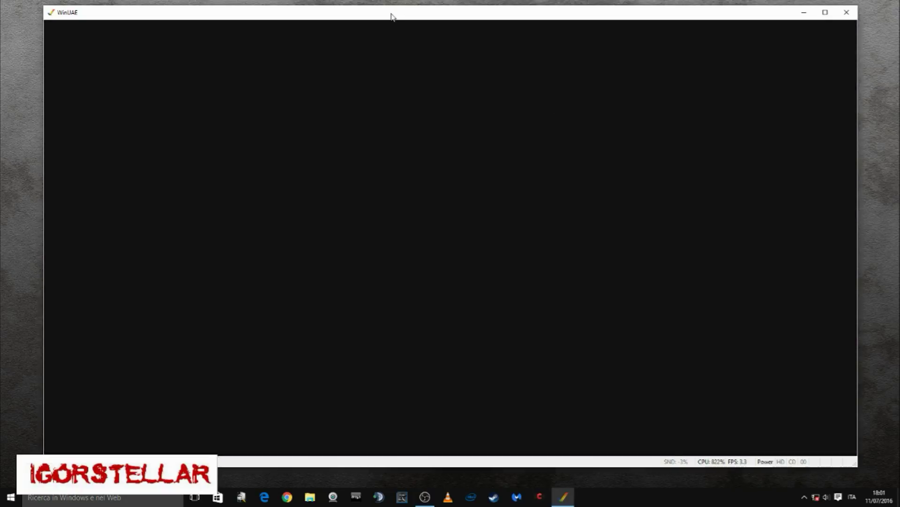
drag(392, 17, 392, 13)
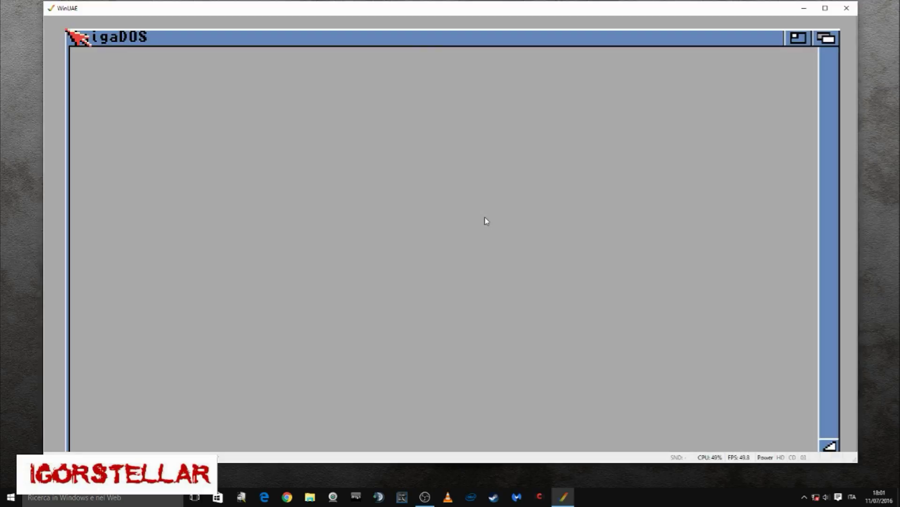
Give the emulated Amiga mouse control, then open the WorkBench disk and its Prefs drawer.
click(485, 219)
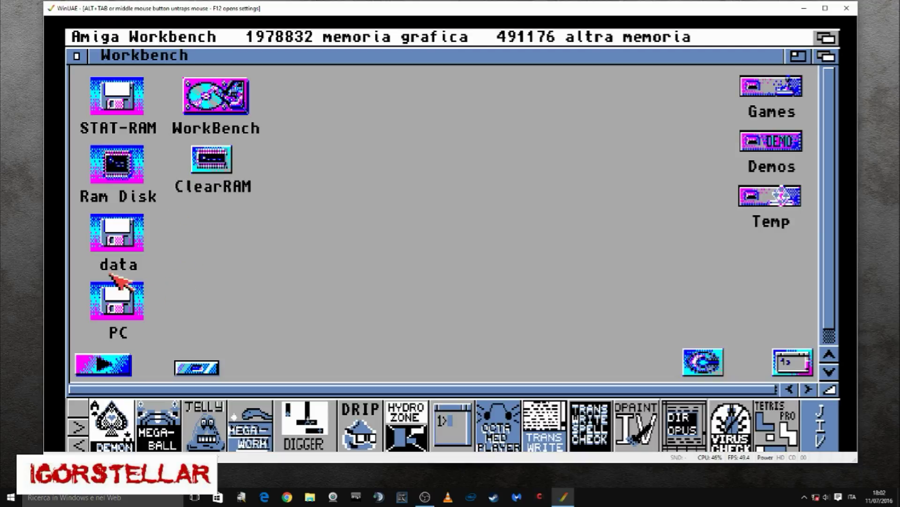
double_click(225, 109)
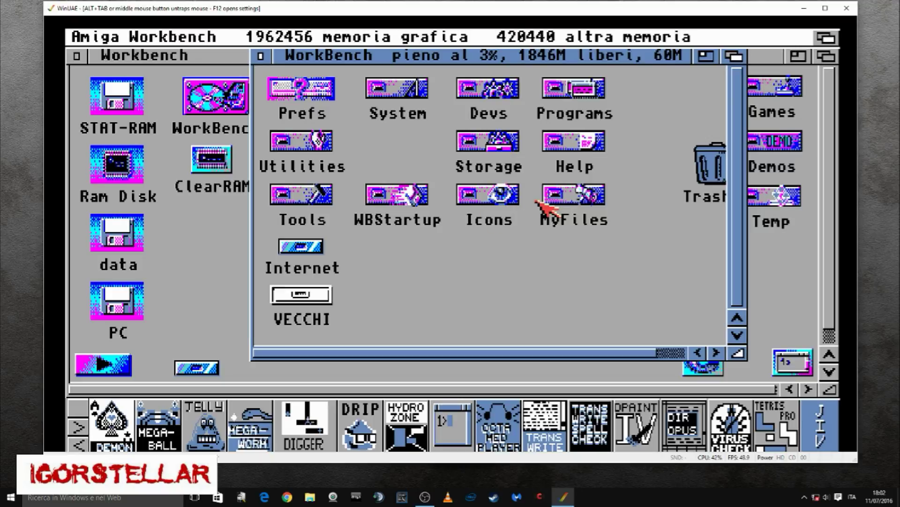
double_click(314, 87)
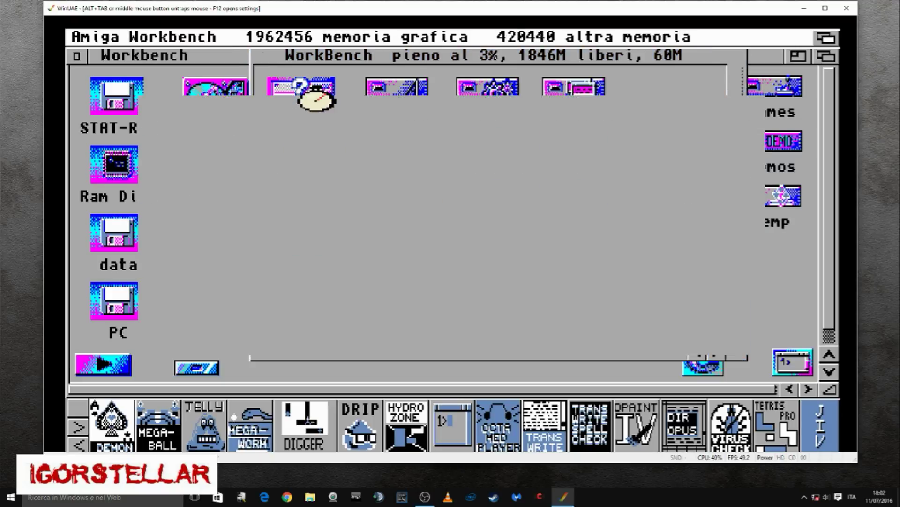